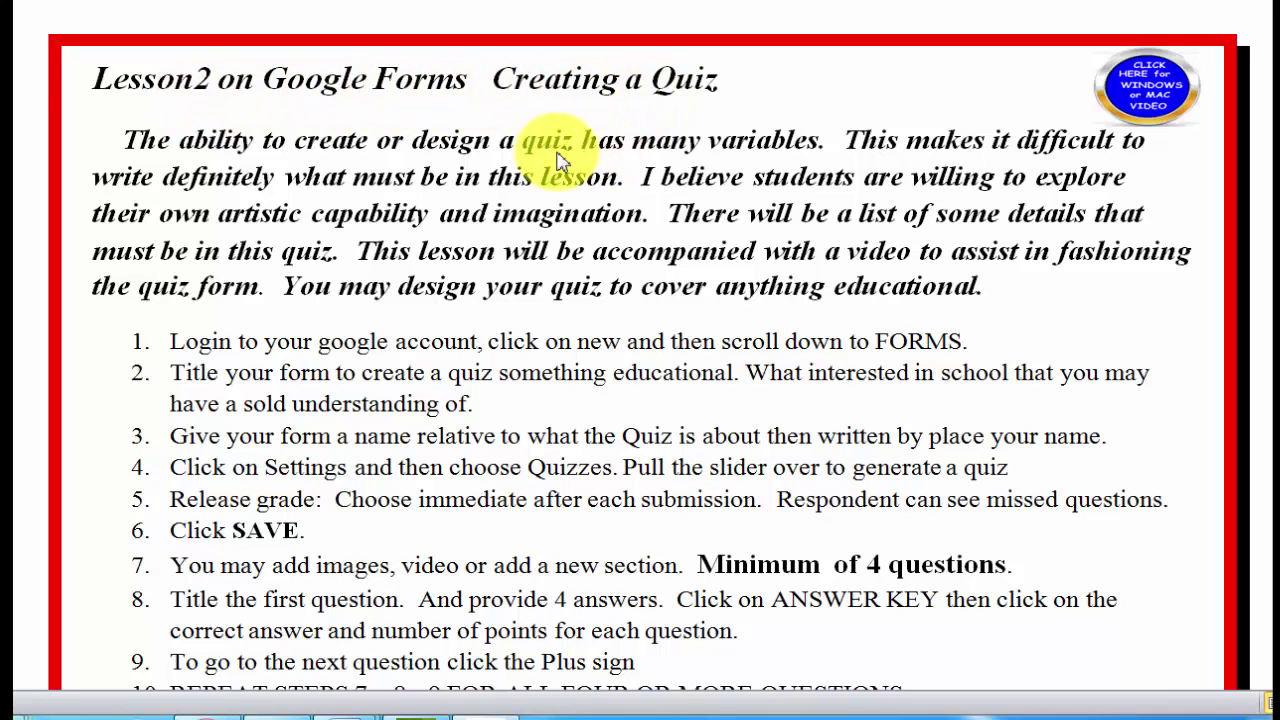
Turn on Make this a quiz with grades released immediately after each submission, and save.
scroll(580, 250, "down", 5)
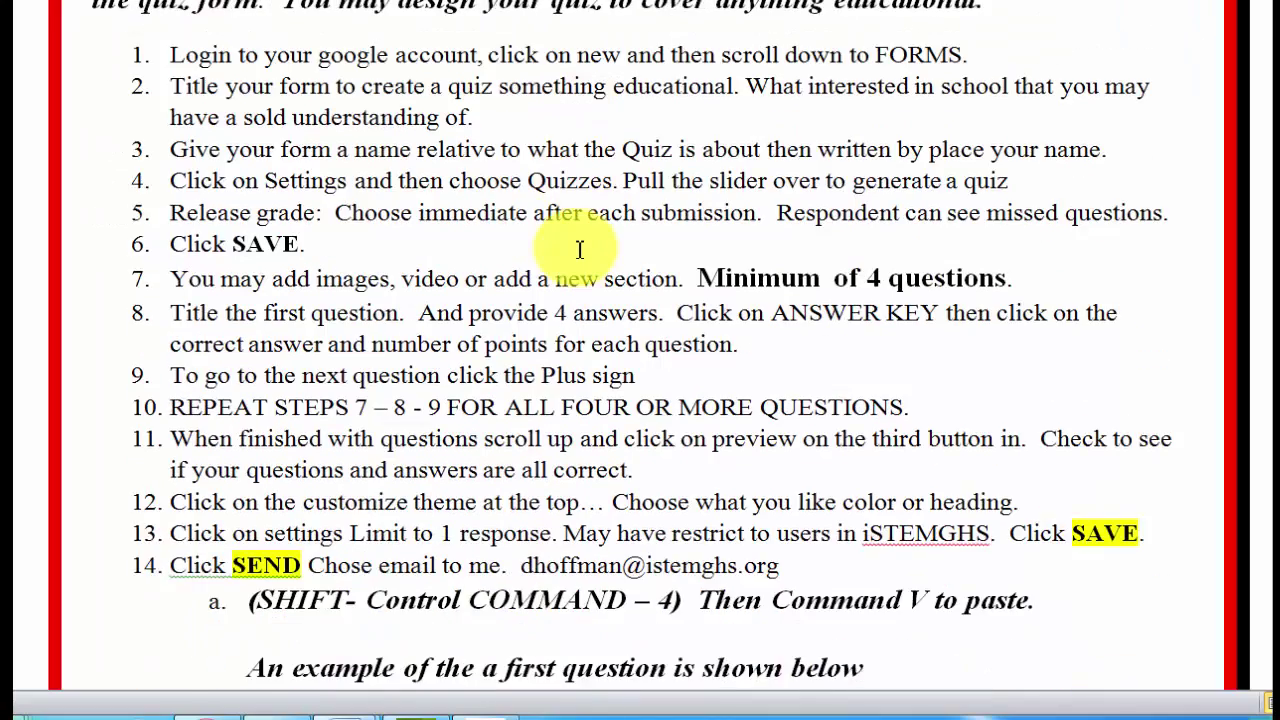
scroll(580, 250, "down", 3)
scroll(580, 250, "down", 7)
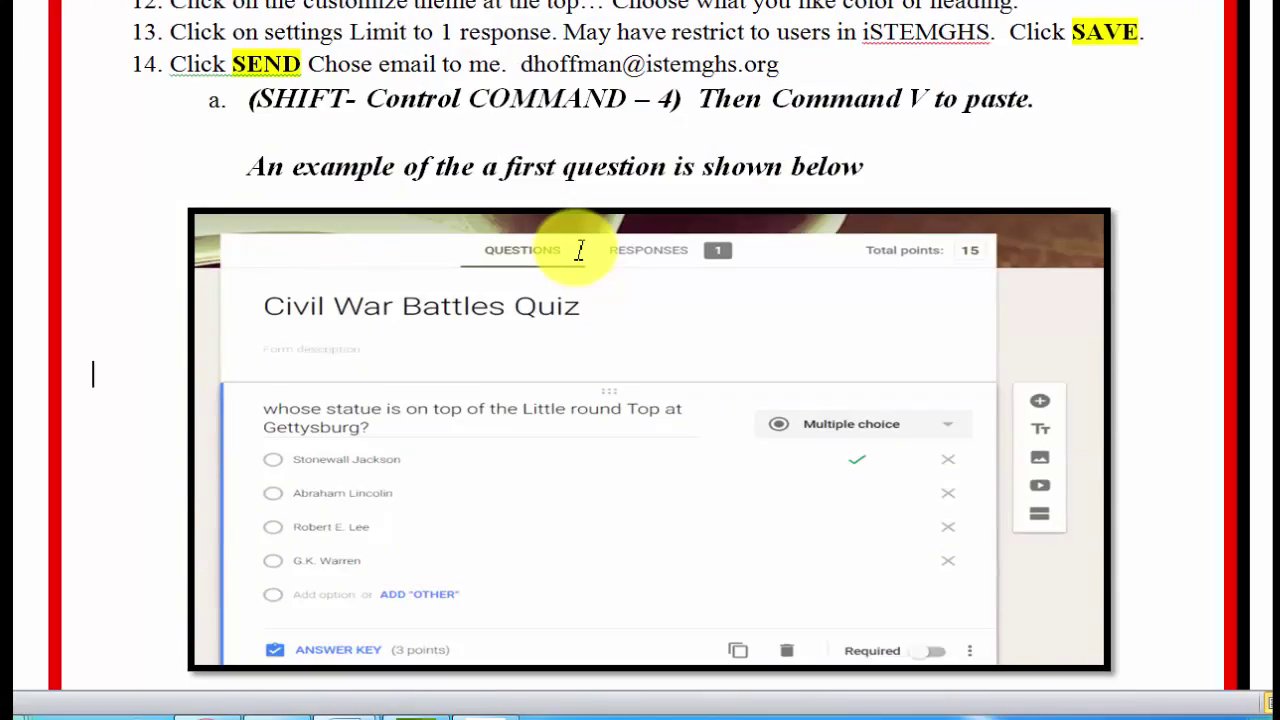
scroll(580, 250, "up", 12)
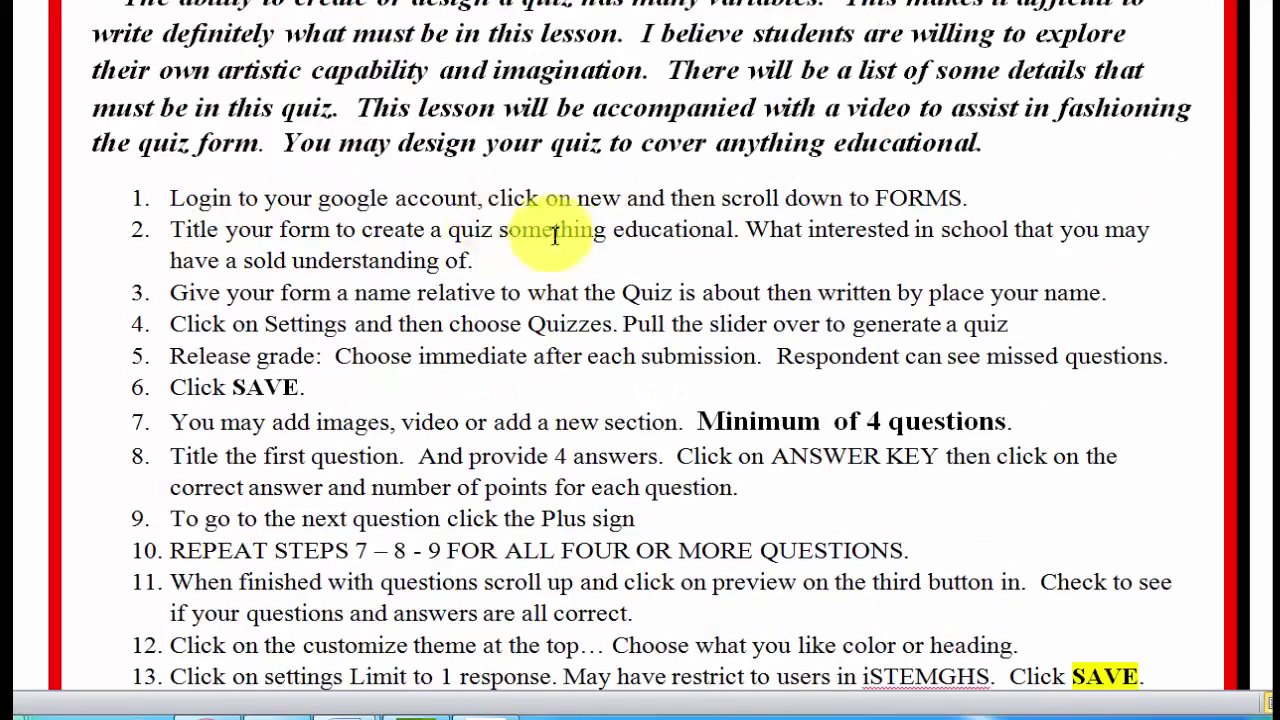
scroll(452, 248, "down", 3)
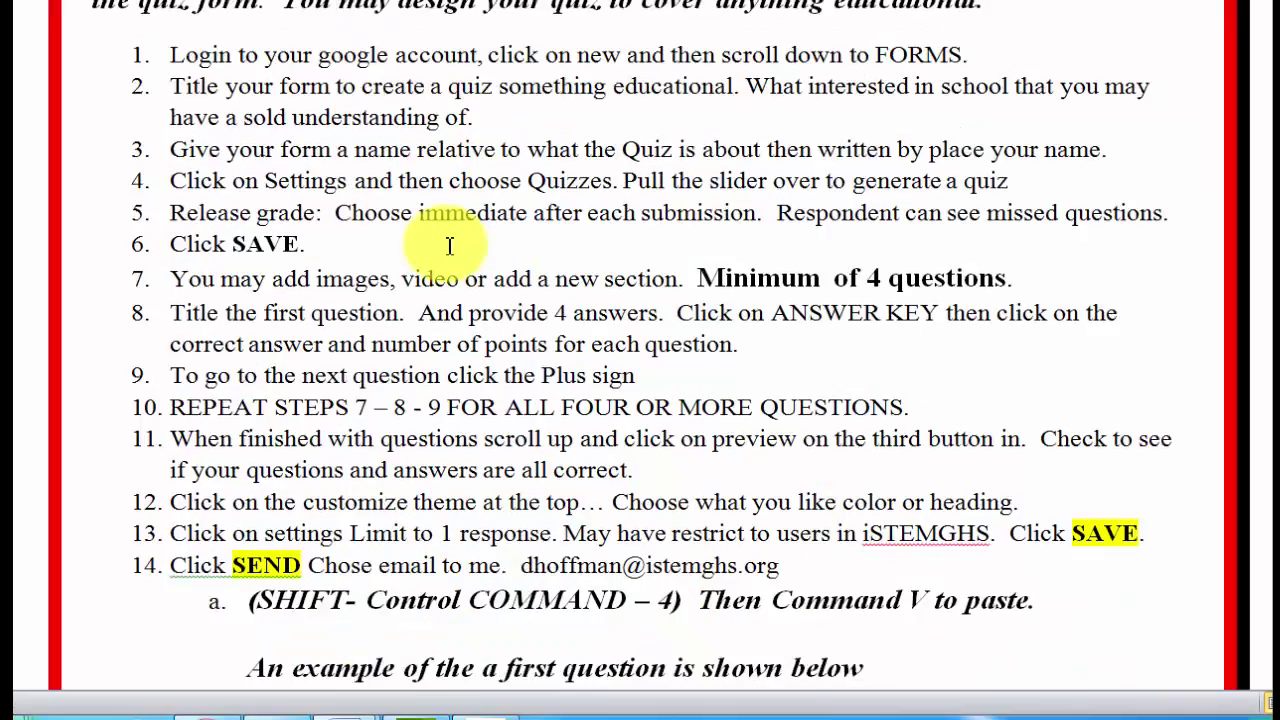
scroll(449, 246, "up", 6)
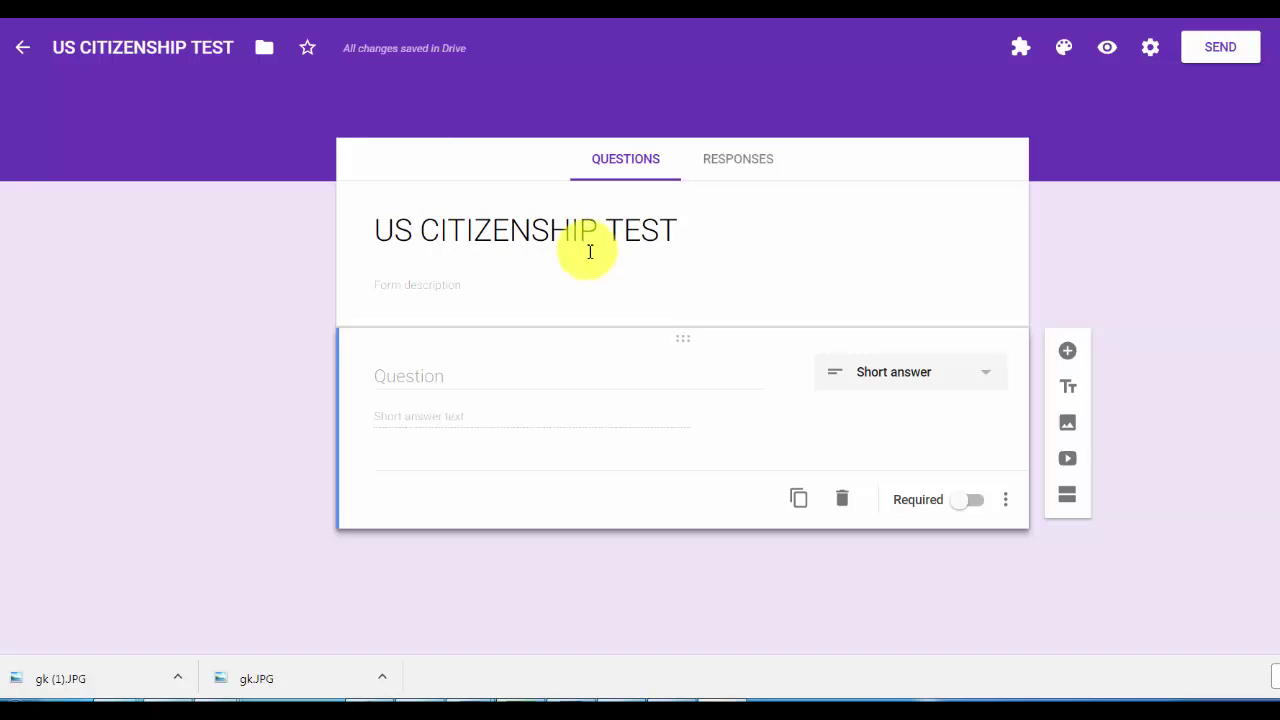
left_click(1151, 52)
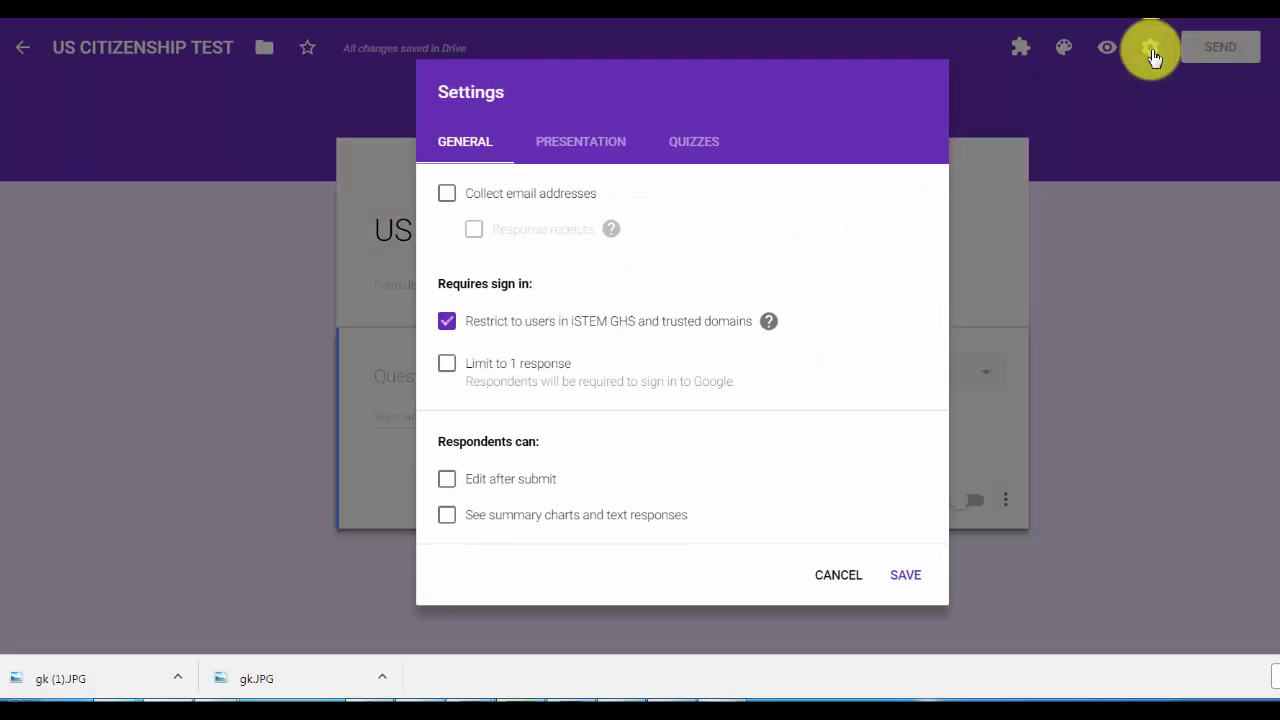
left_click(709, 150)
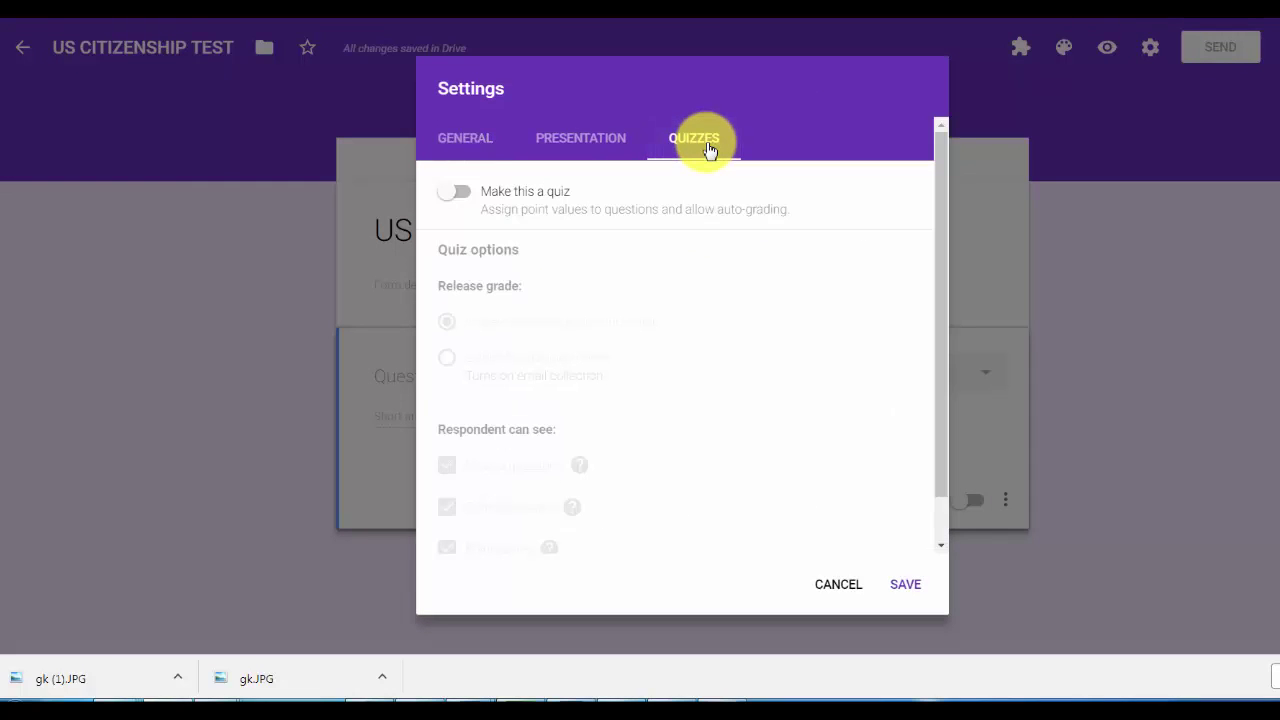
left_click(442, 205)
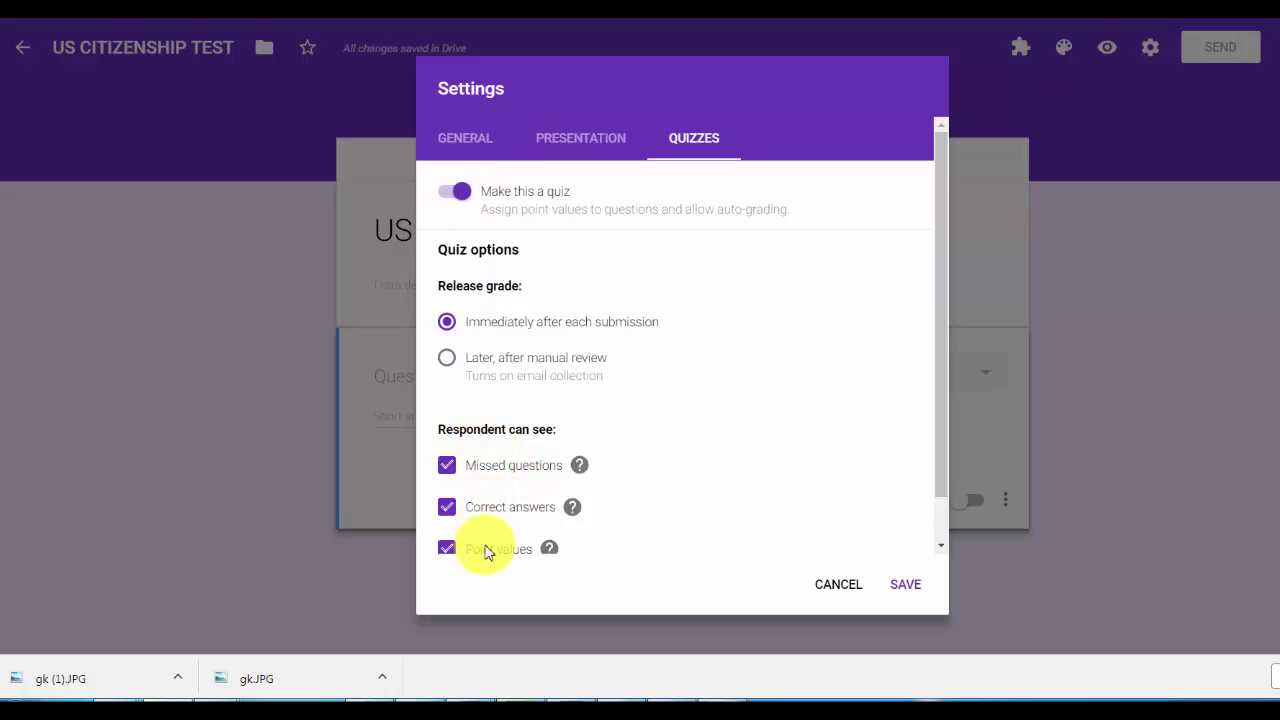
left_click(905, 588)
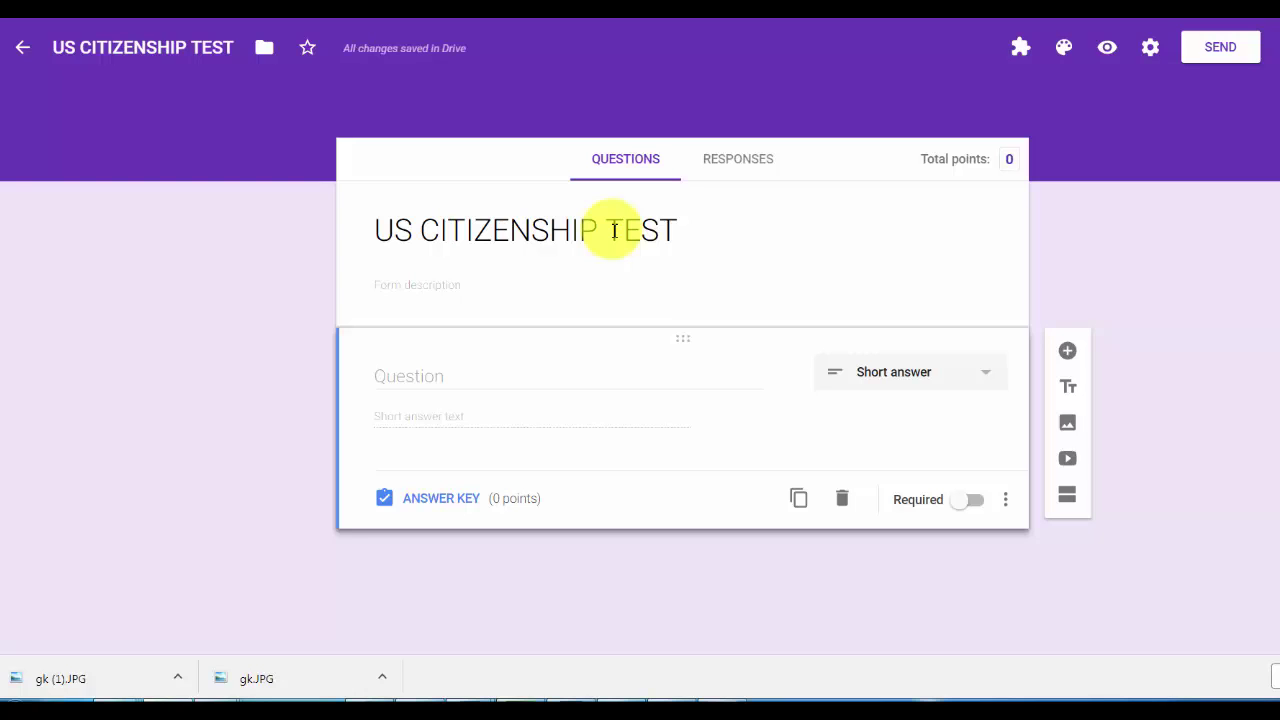
Write a multiple-choice question on the supreme law of the United States with four answer options.
left_click(401, 373)
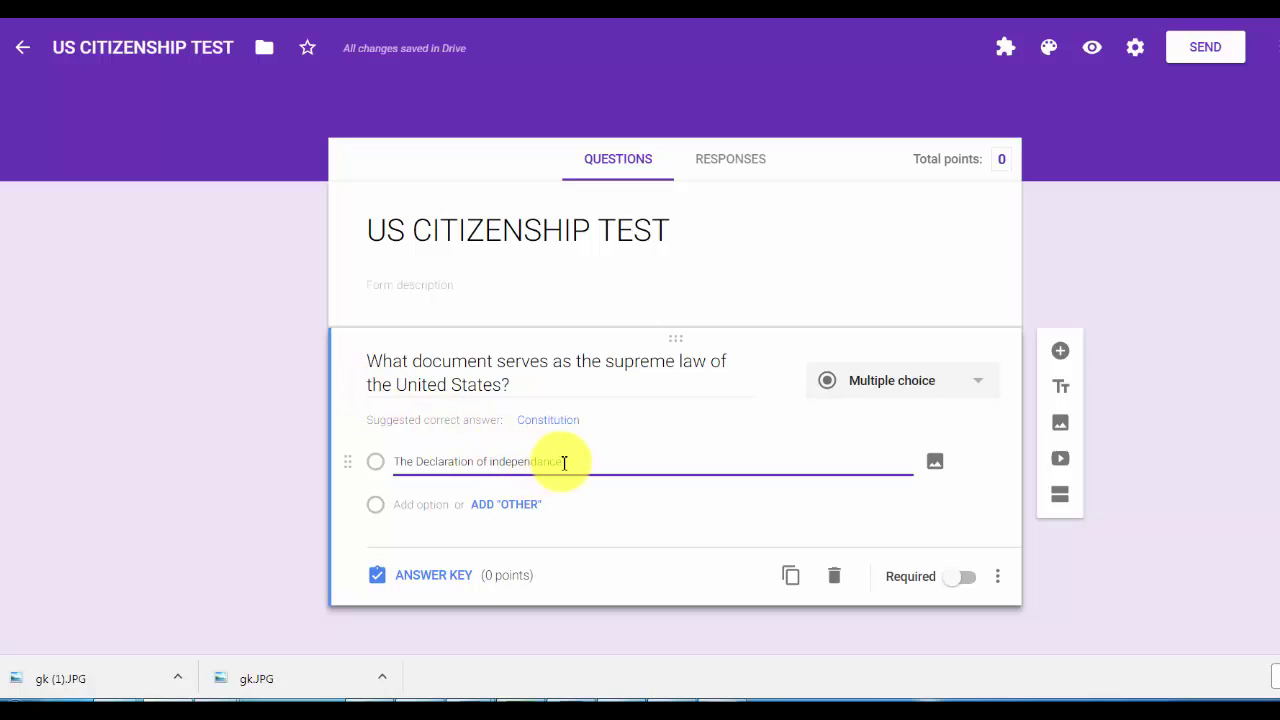
key("Return")
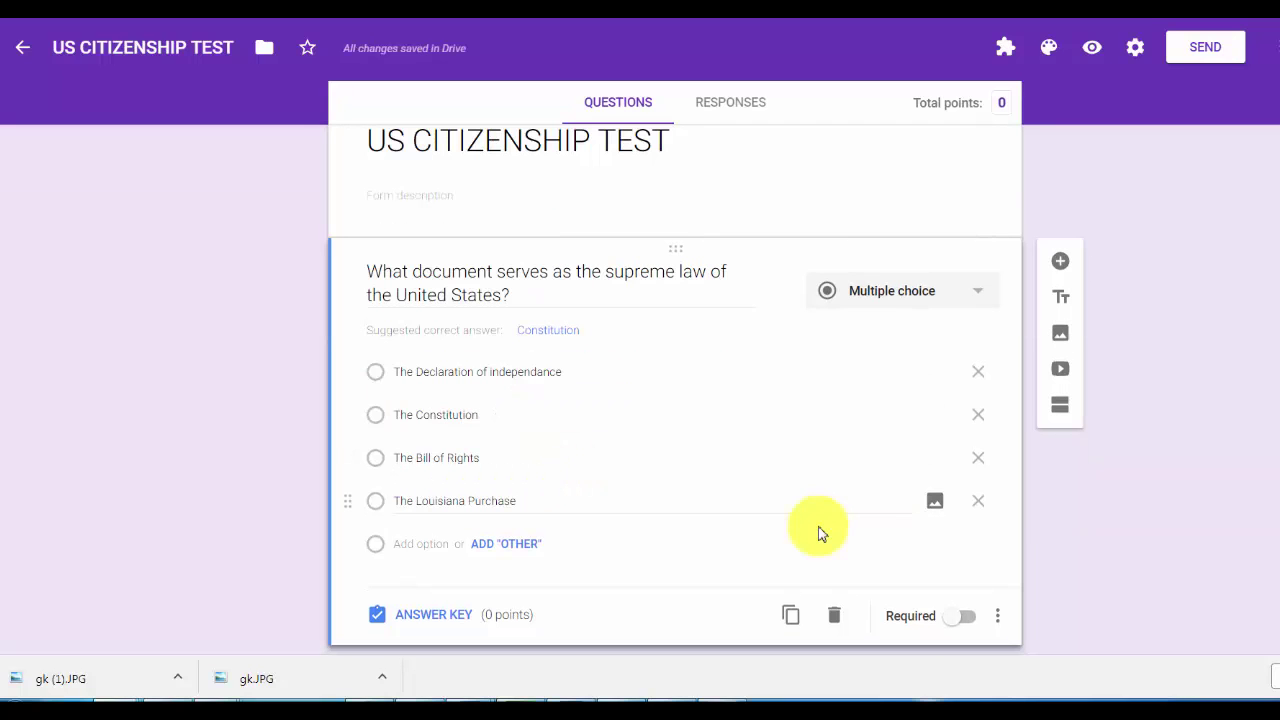
Mark The Constitution as correct for 5 points and add a blank second question.
left_click(430, 616)
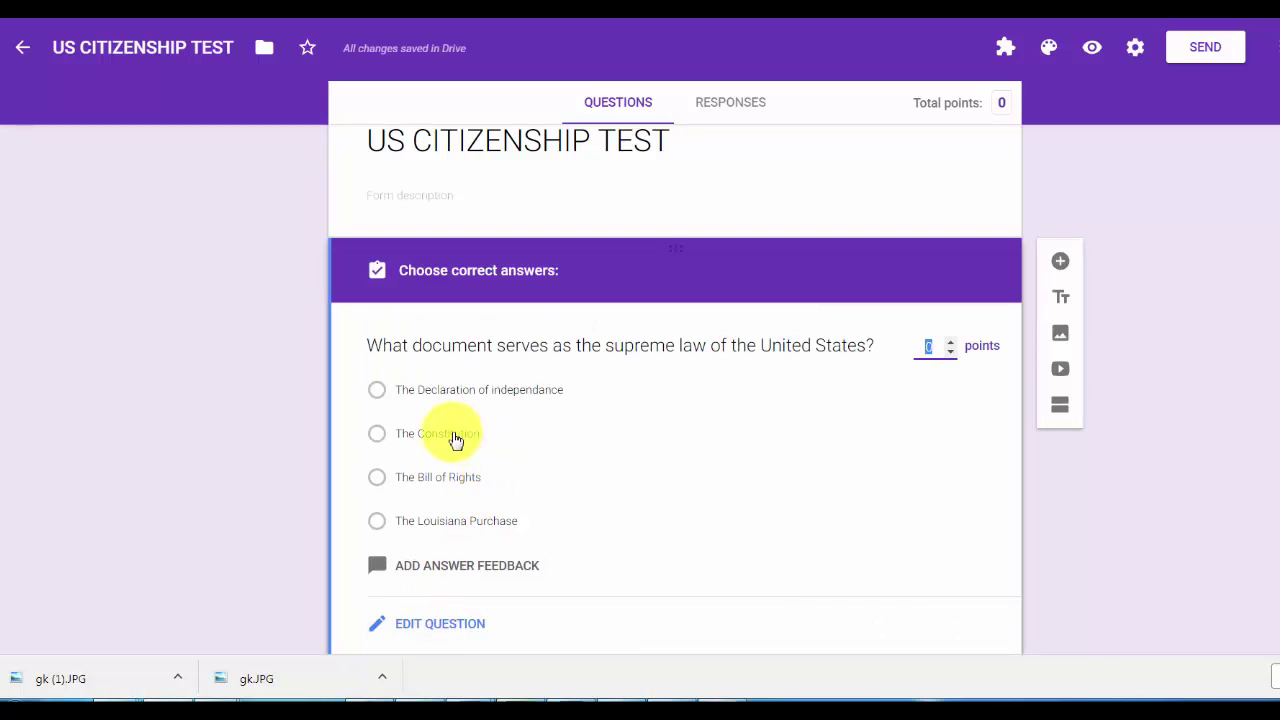
left_click(380, 437)
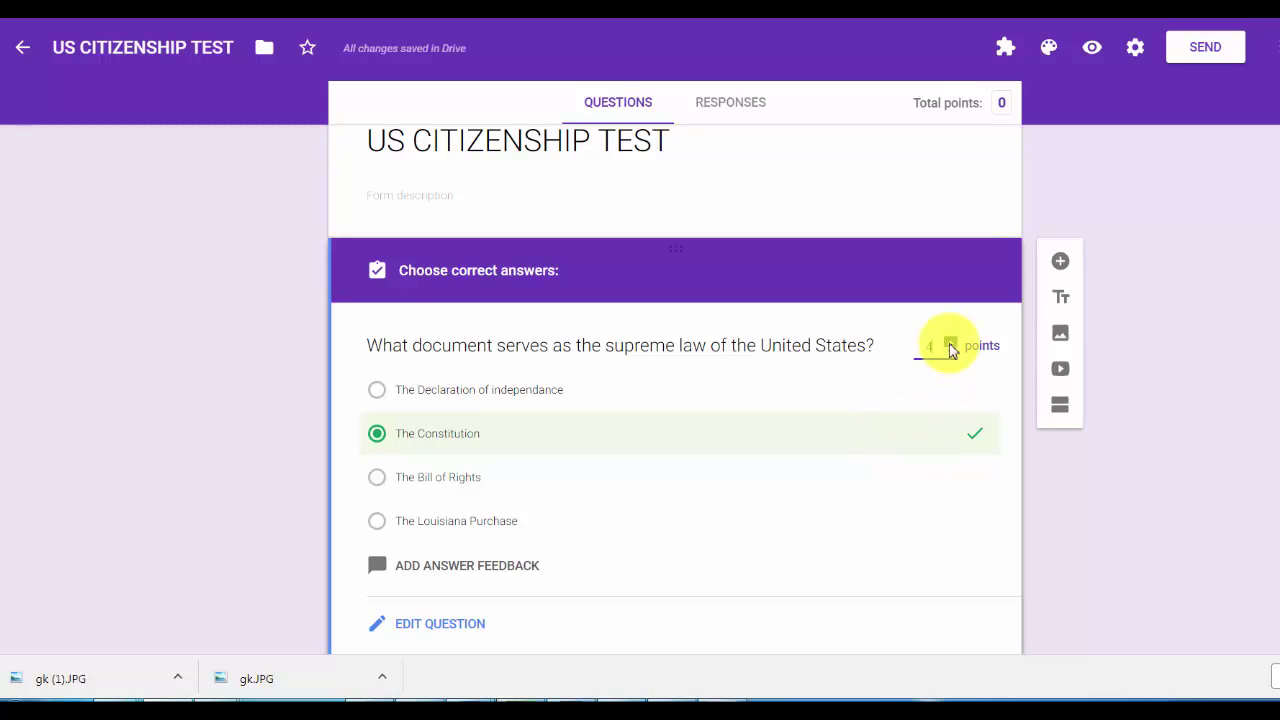
left_click(950, 343)
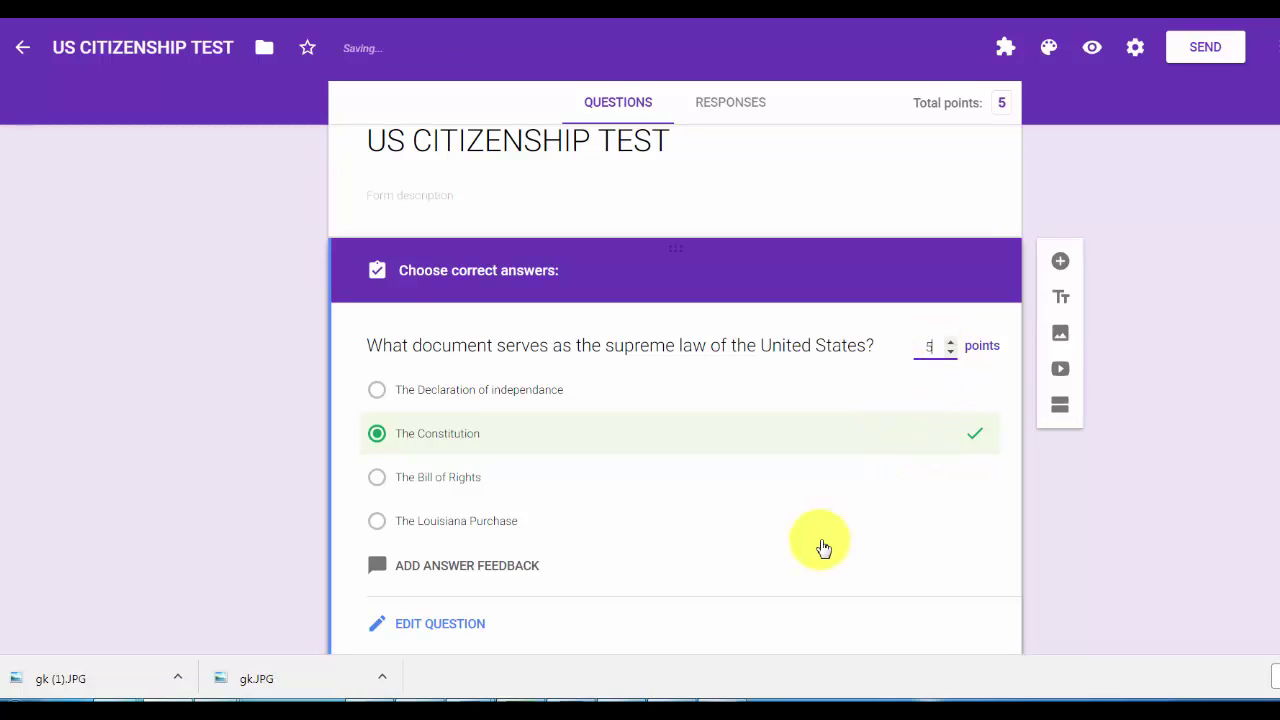
scroll(822, 547, "down", 1)
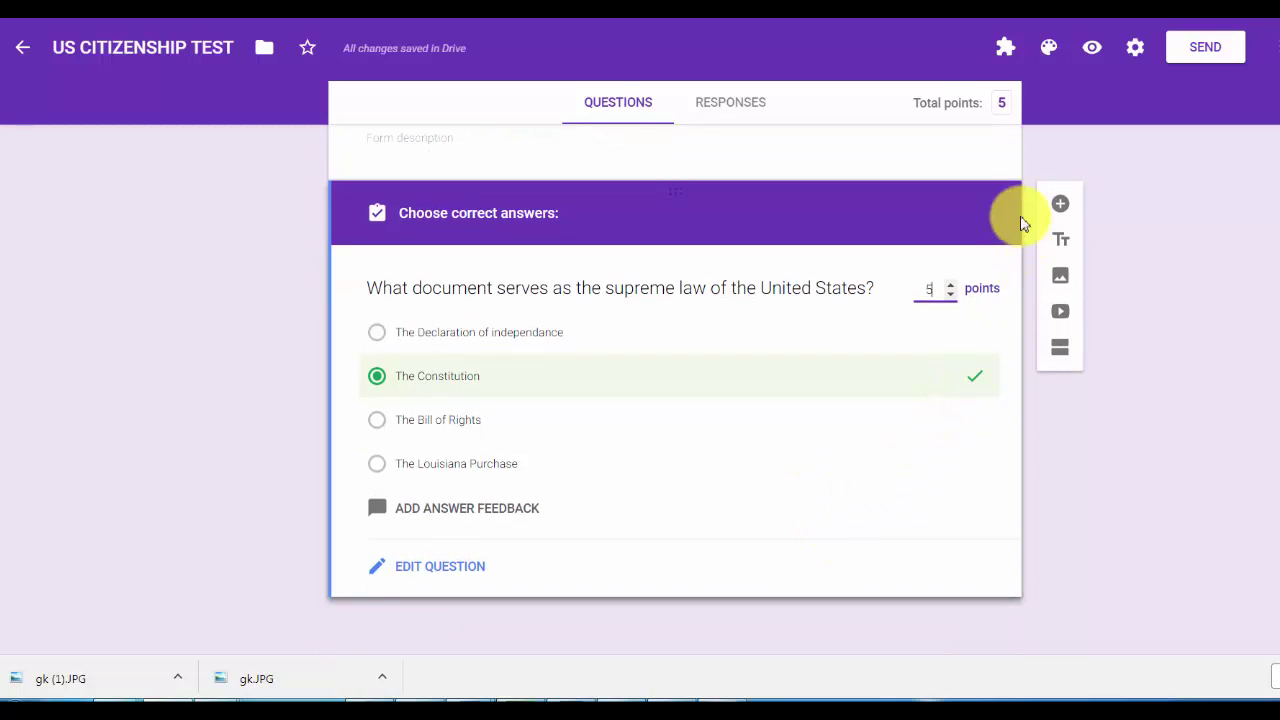
left_click(1062, 208)
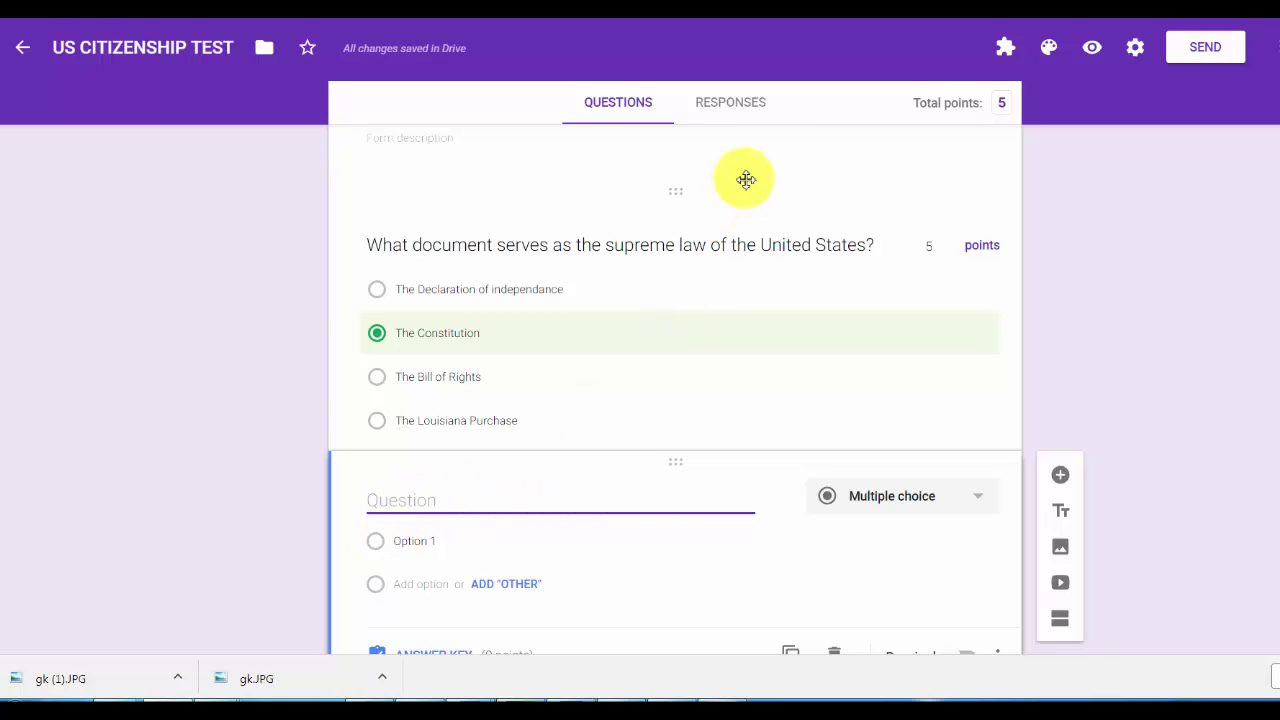
Set the header to the Work and School desk illustration with notepad, pencils and coffee cup.
left_click(1049, 55)
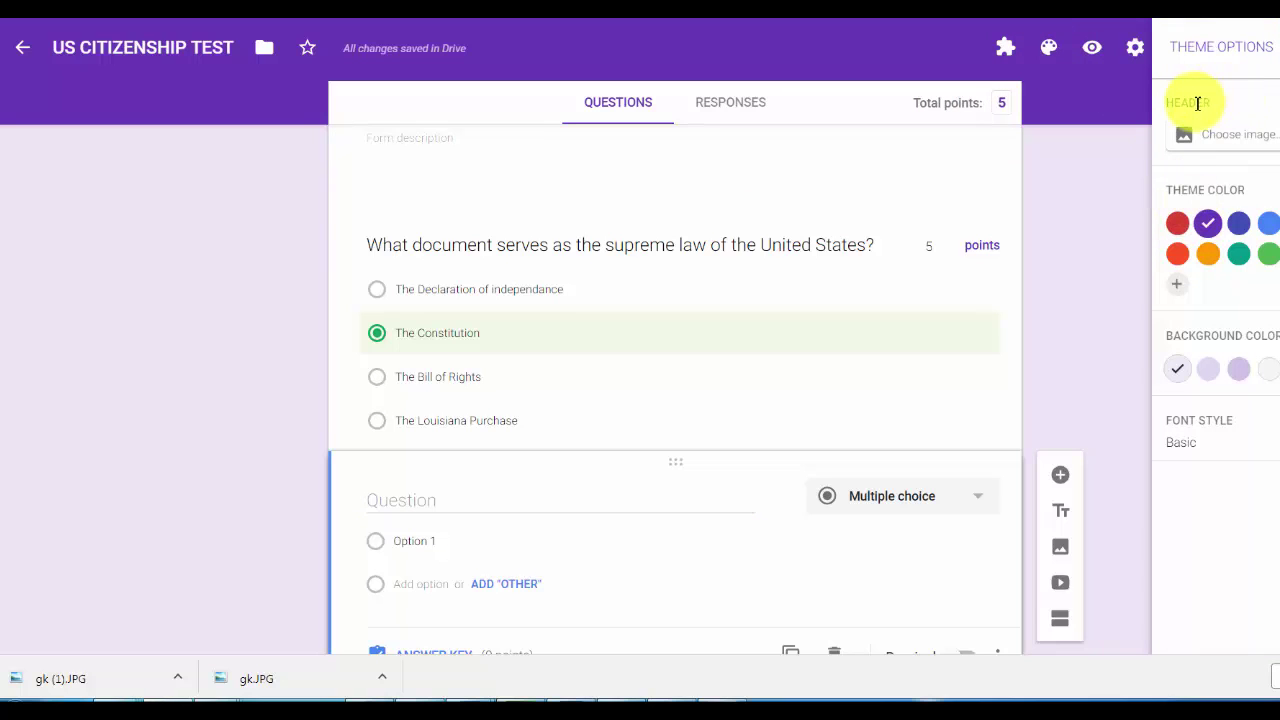
left_click(1235, 136)
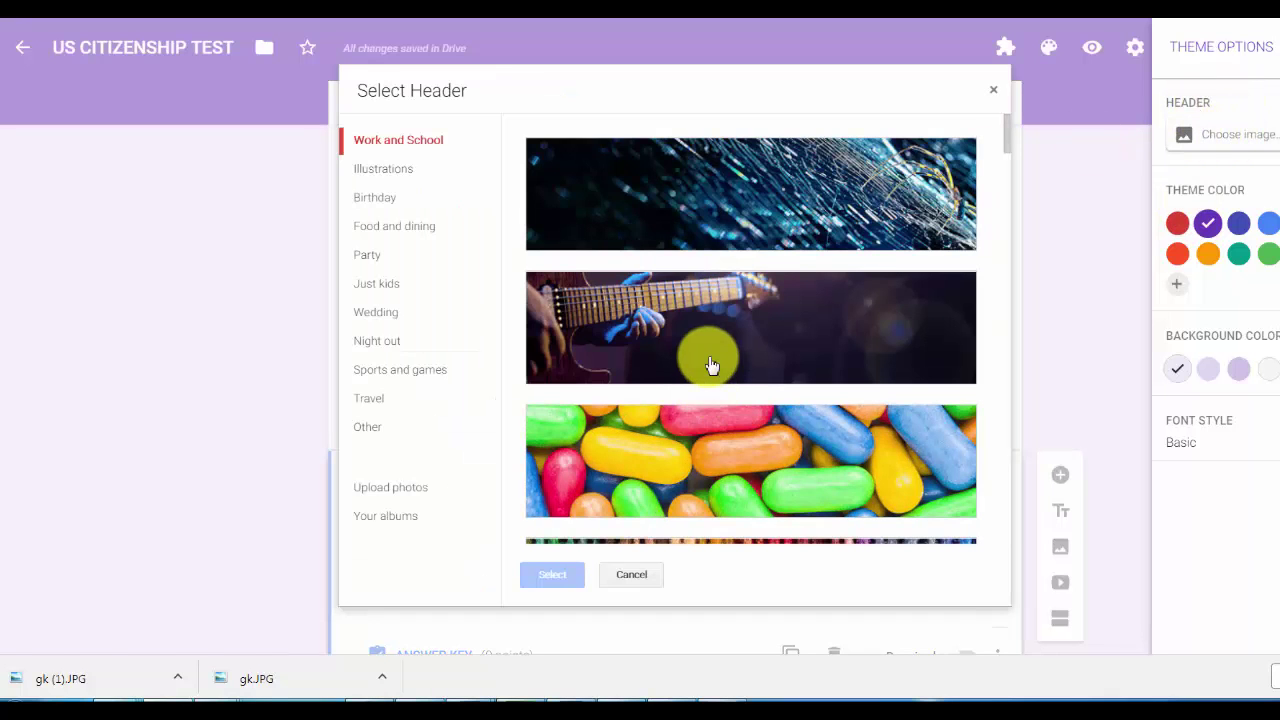
scroll(710, 365, "down", 13)
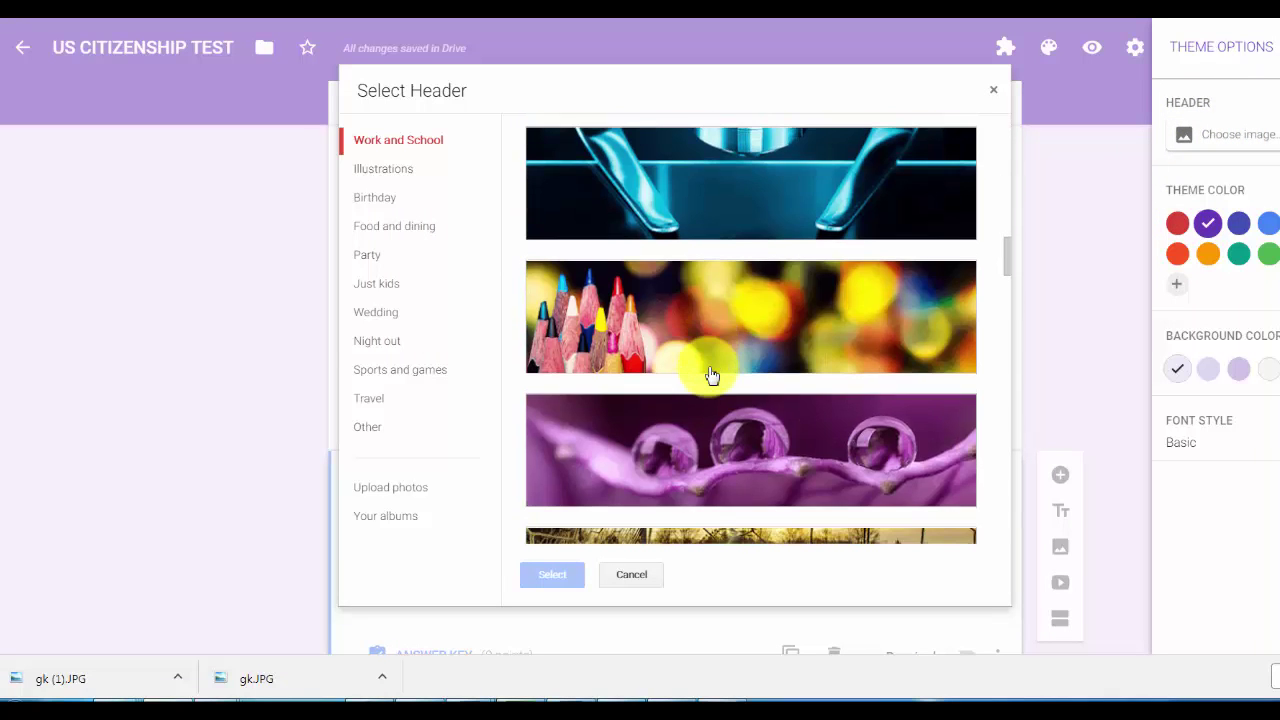
scroll(710, 375, "down", 8)
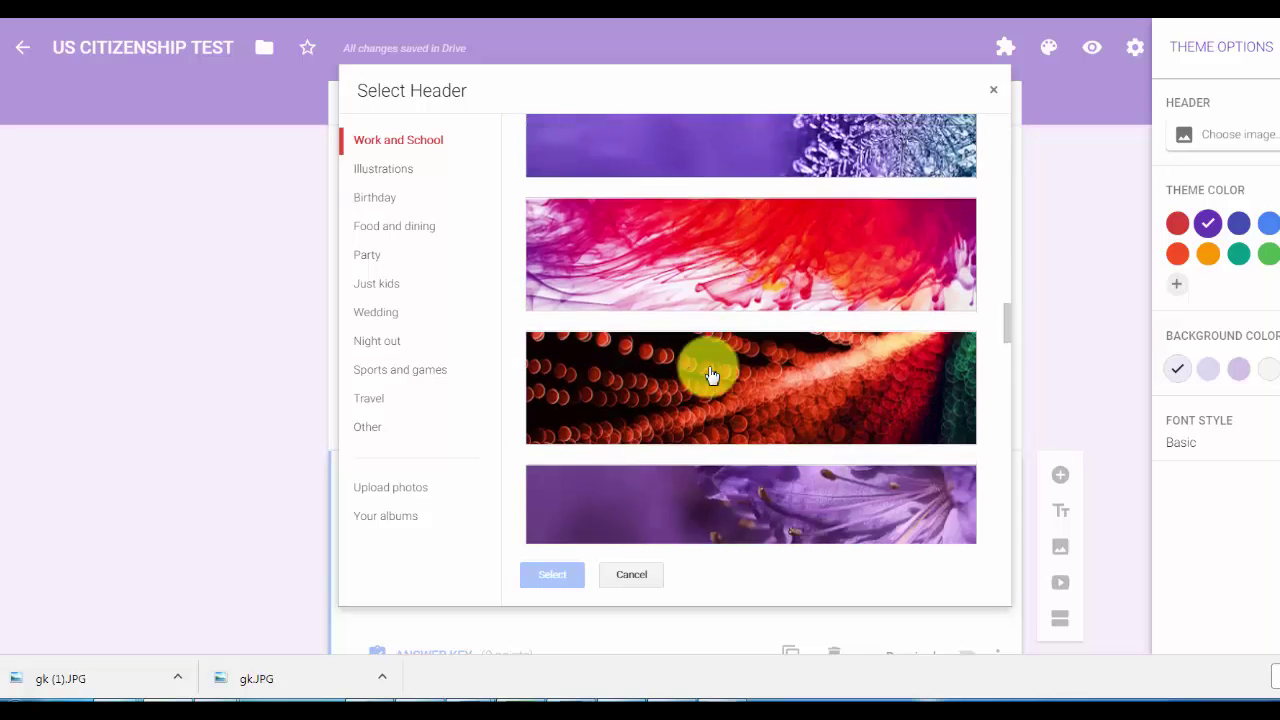
scroll(710, 375, "down", 10)
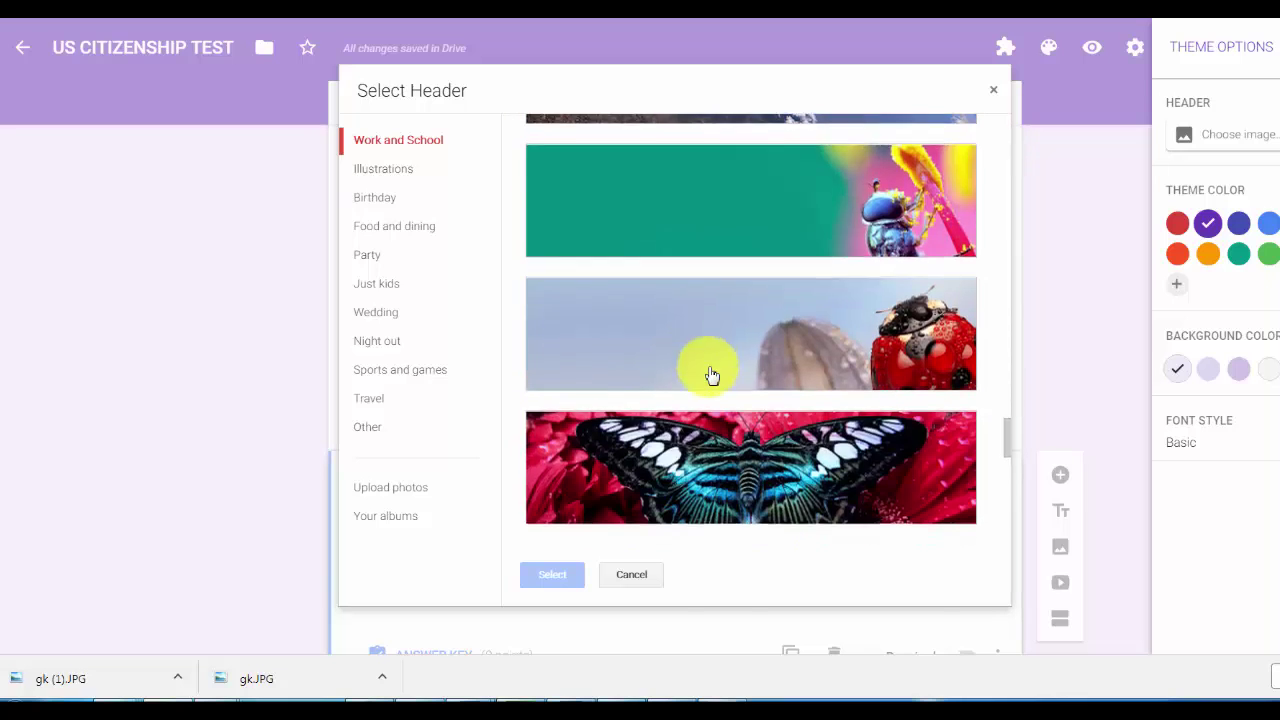
scroll(710, 375, "down", 2)
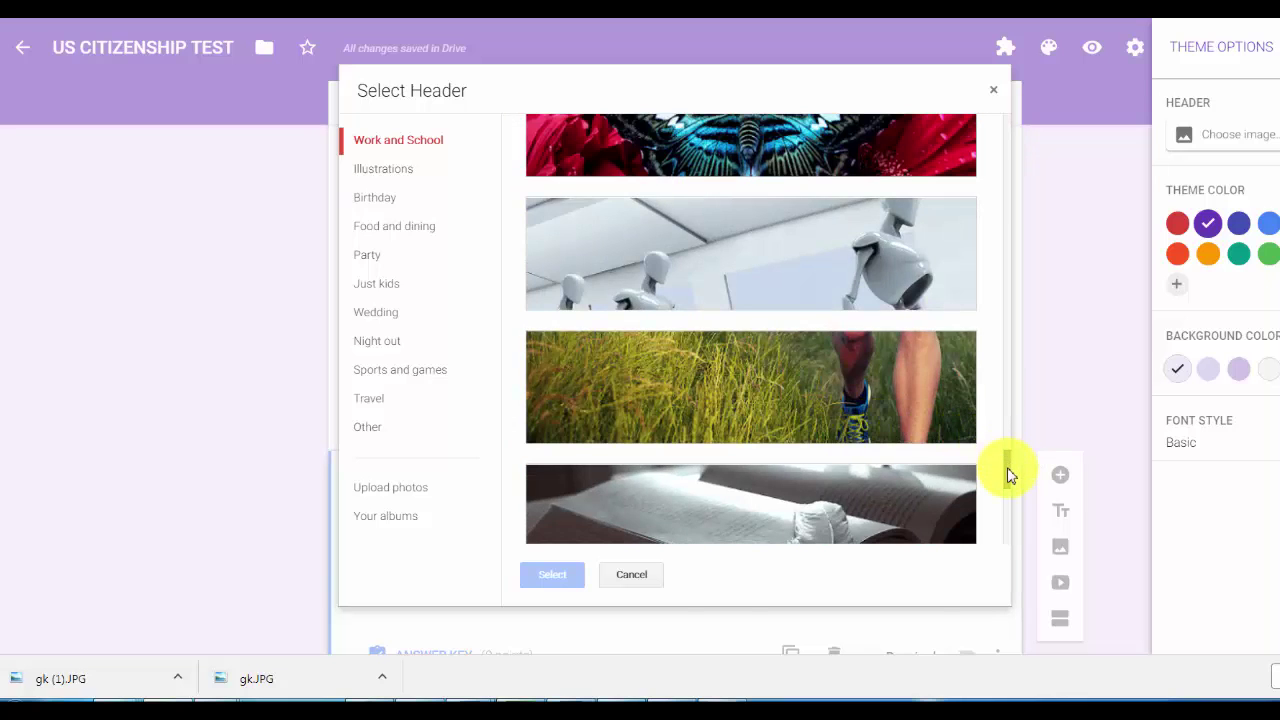
scroll(1006, 508, "down", 5)
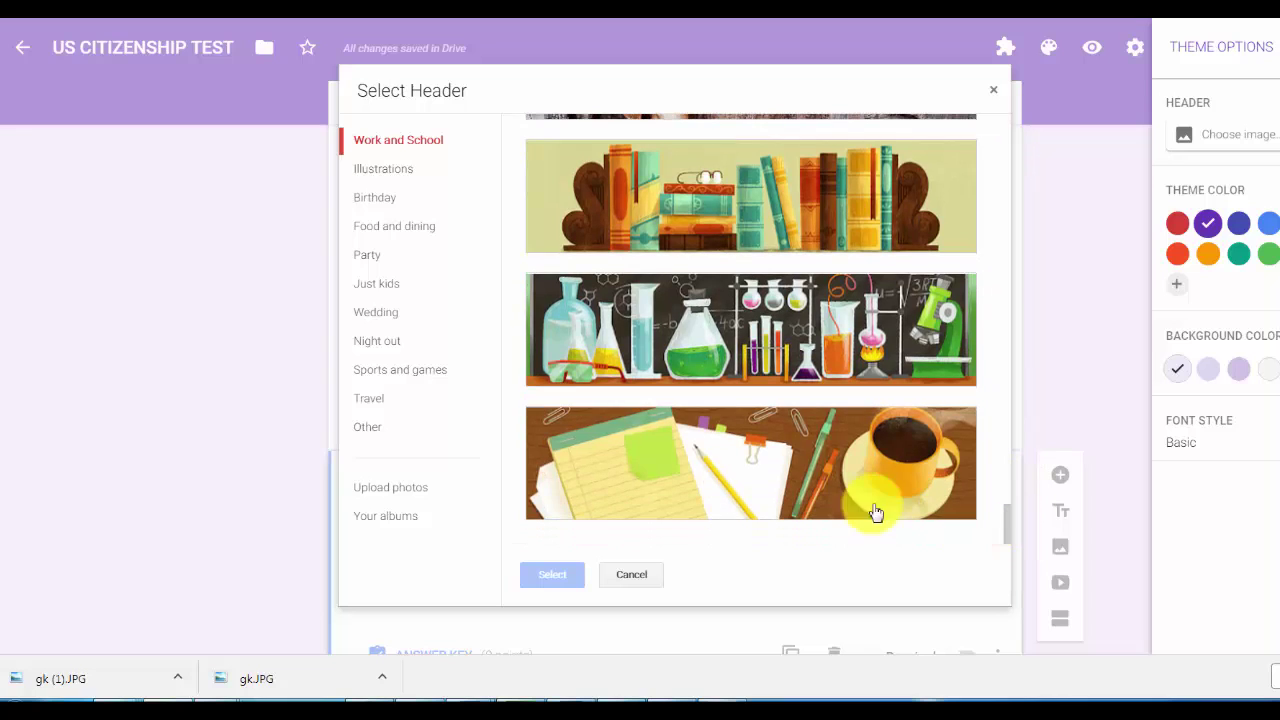
left_click(770, 465)
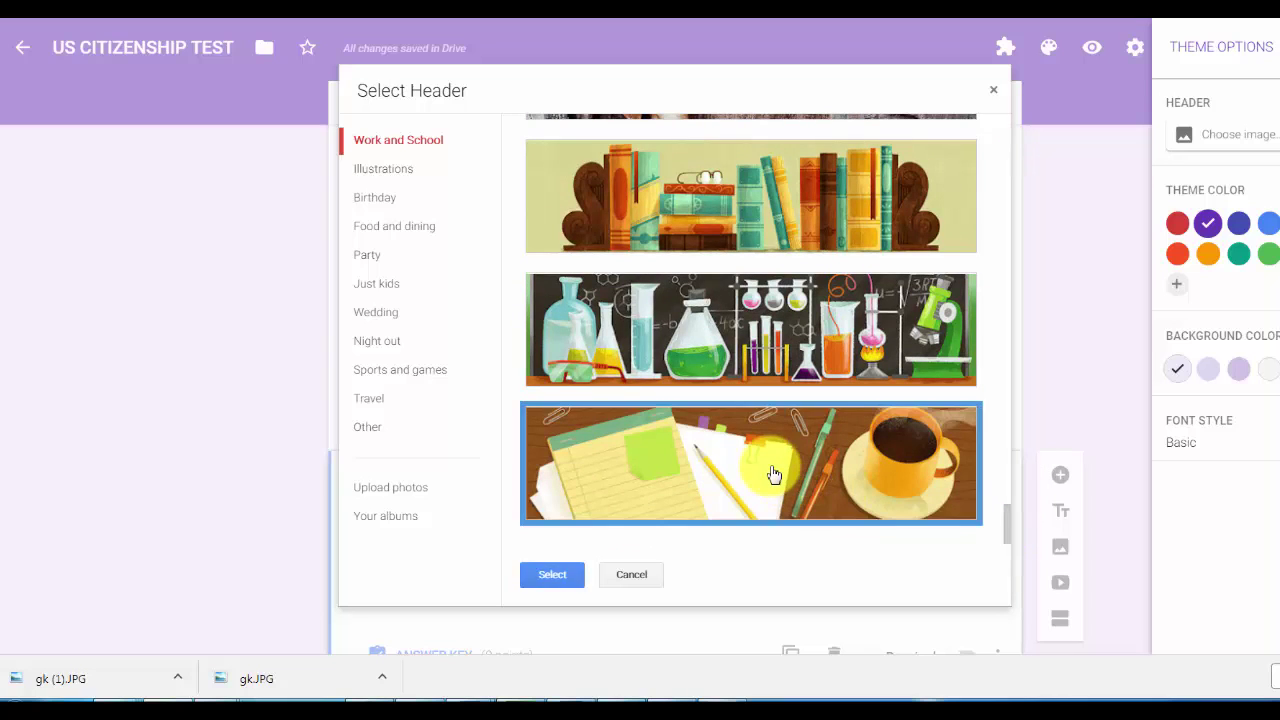
left_click(552, 576)
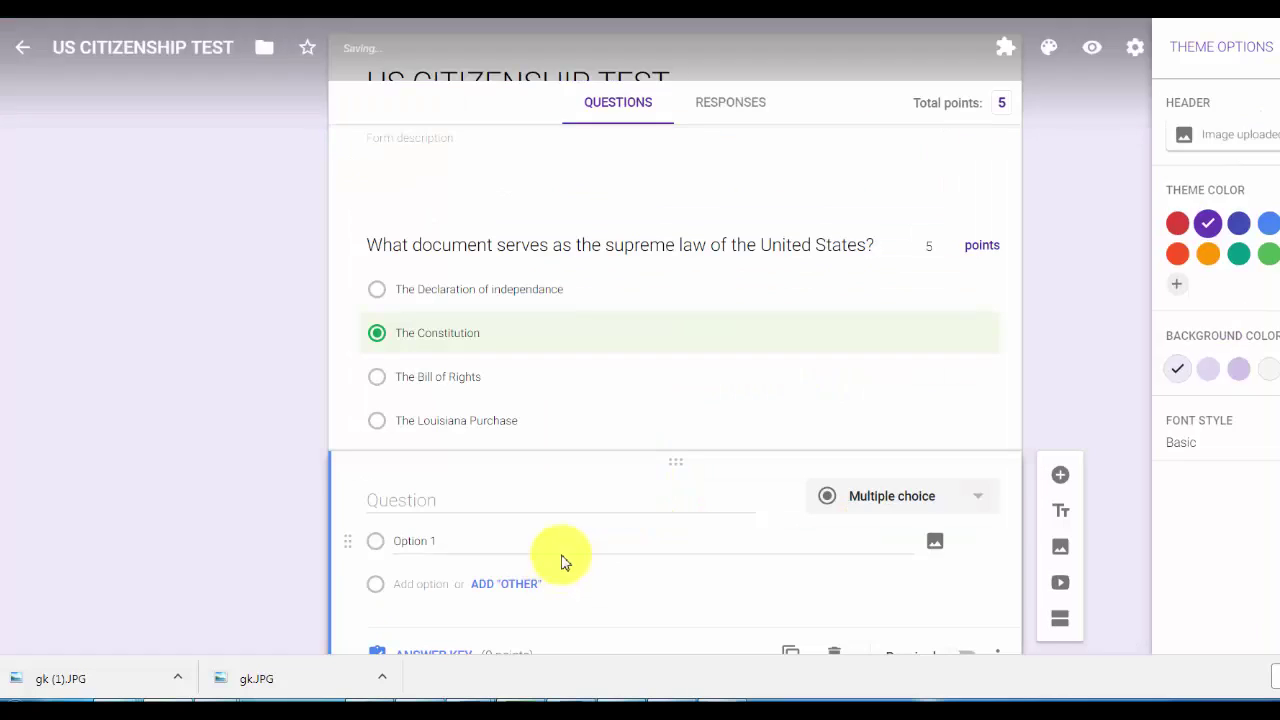
Re-save quiz settings: immediate grade release, showing missed questions, correct answers and point values.
left_click(1134, 50)
left_click(686, 138)
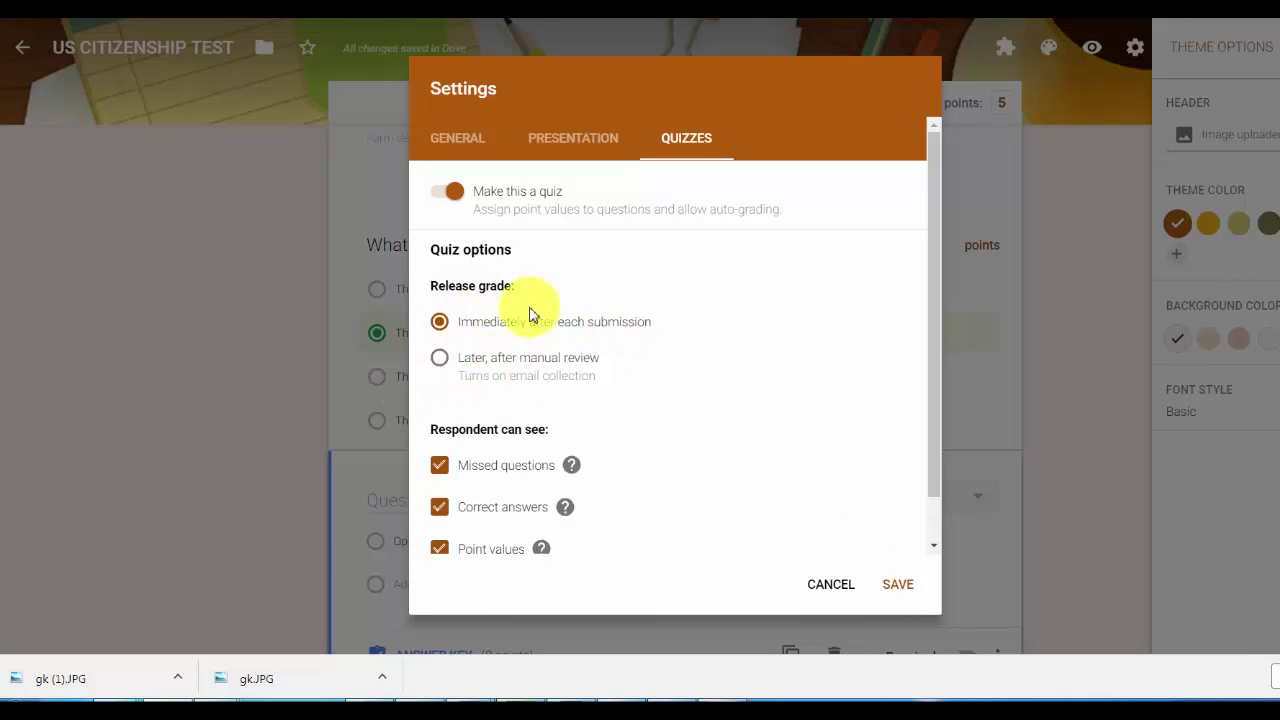
left_click(899, 586)
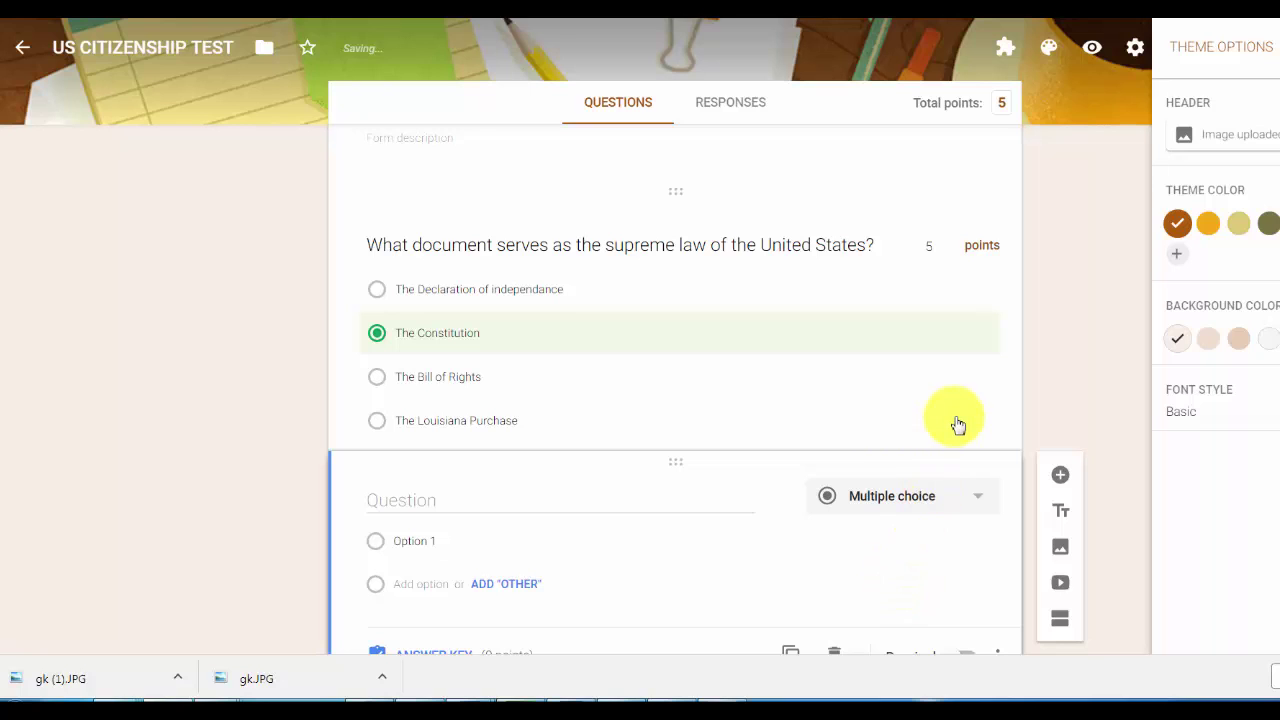
Close the theme panel and get the form's share link shortened to a goo.gl address.
left_click(1086, 243)
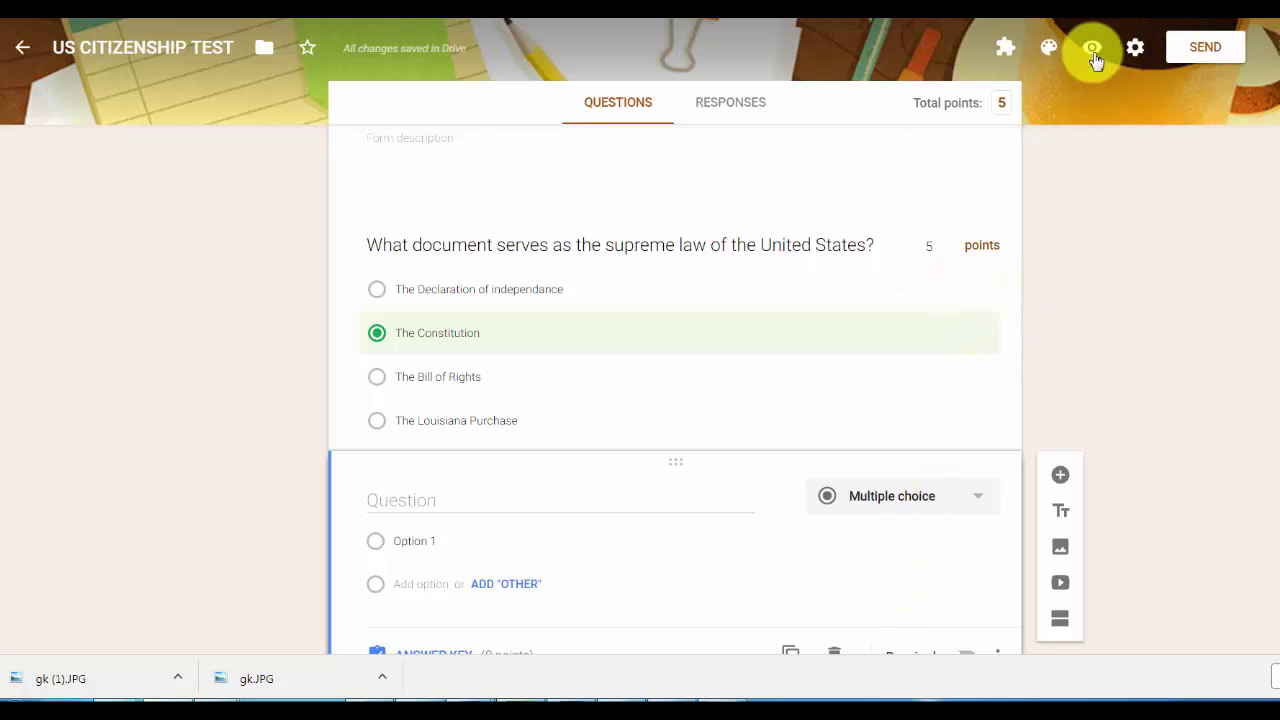
left_click(1204, 52)
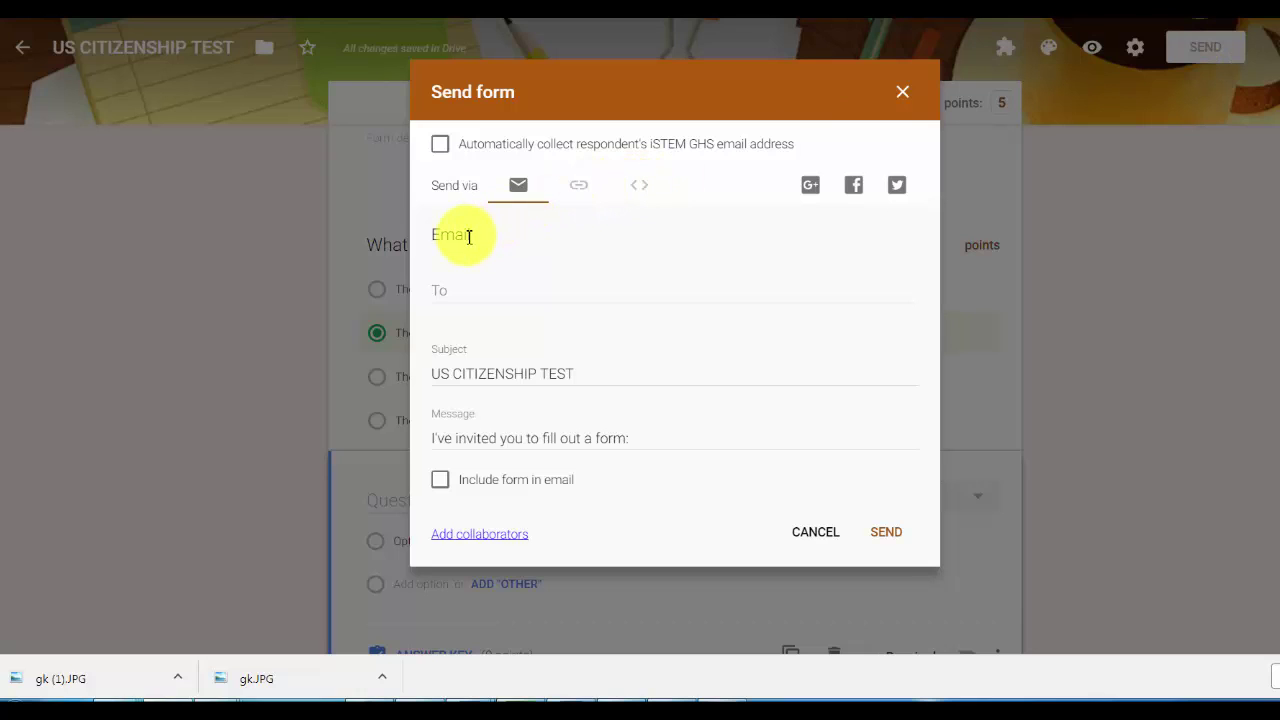
left_click(579, 187)
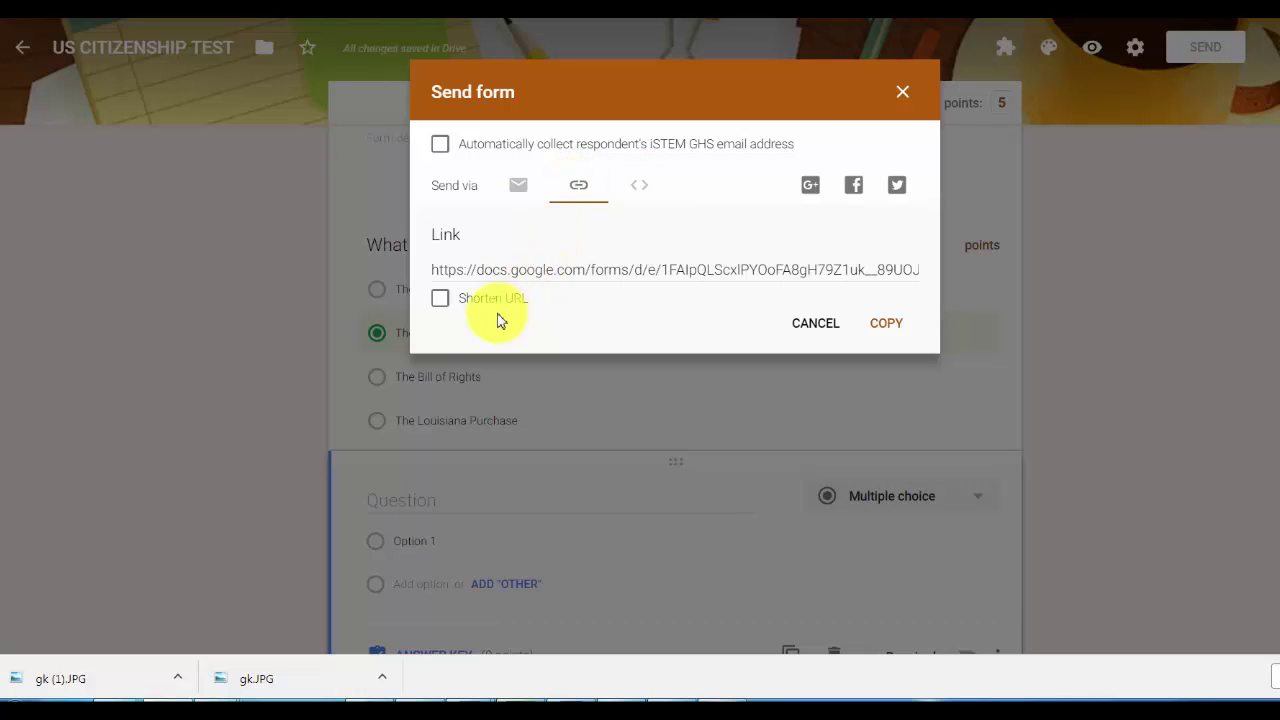
left_click(441, 300)
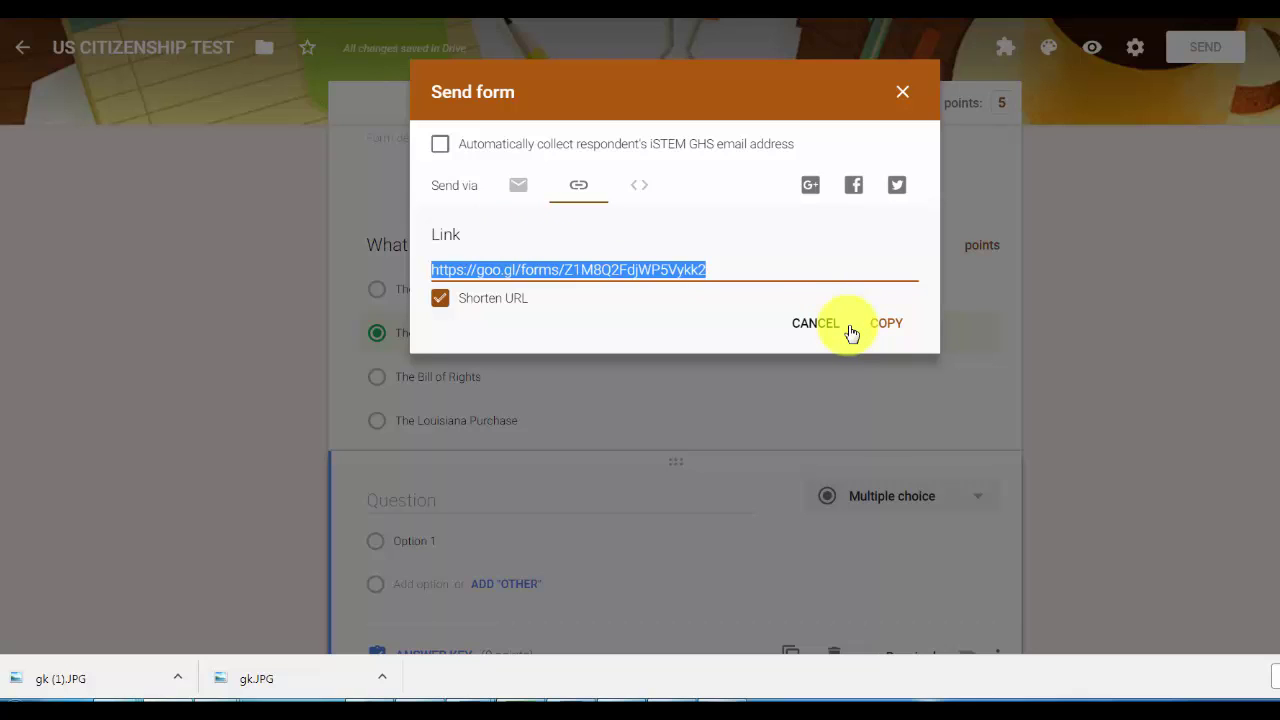
Close the Send form dialog to return to the quiz editor.
left_click(904, 96)
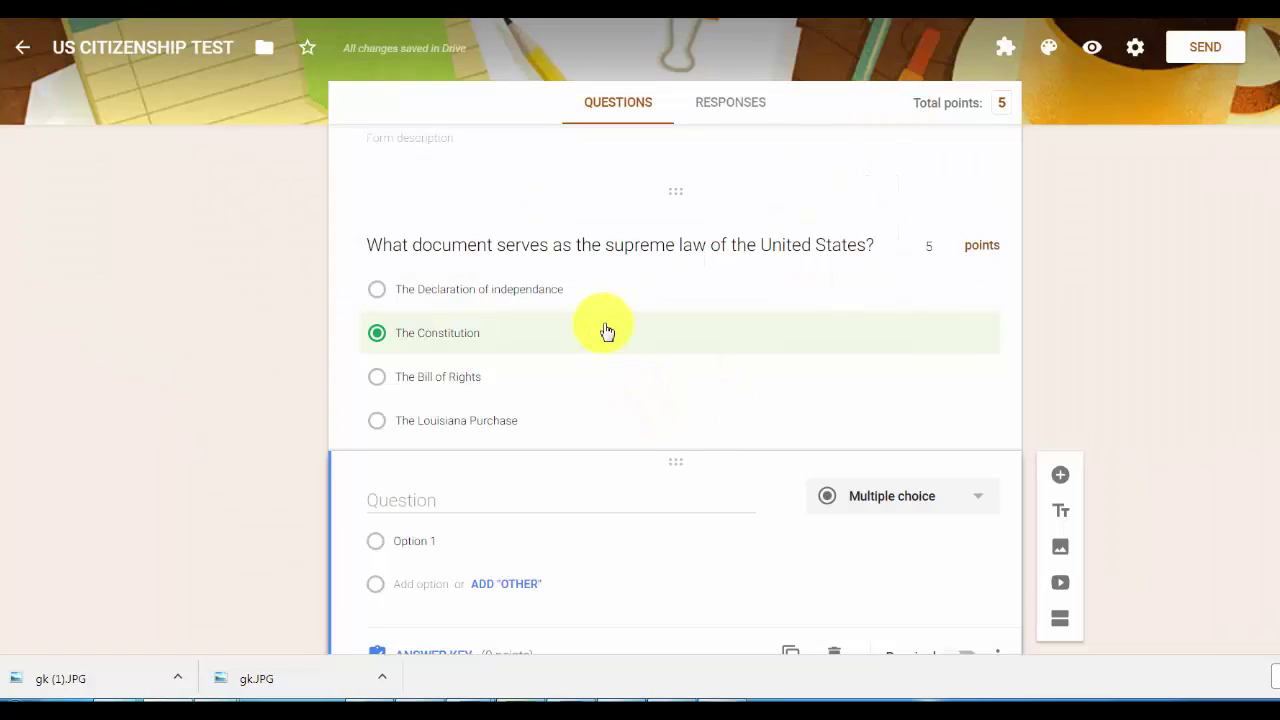